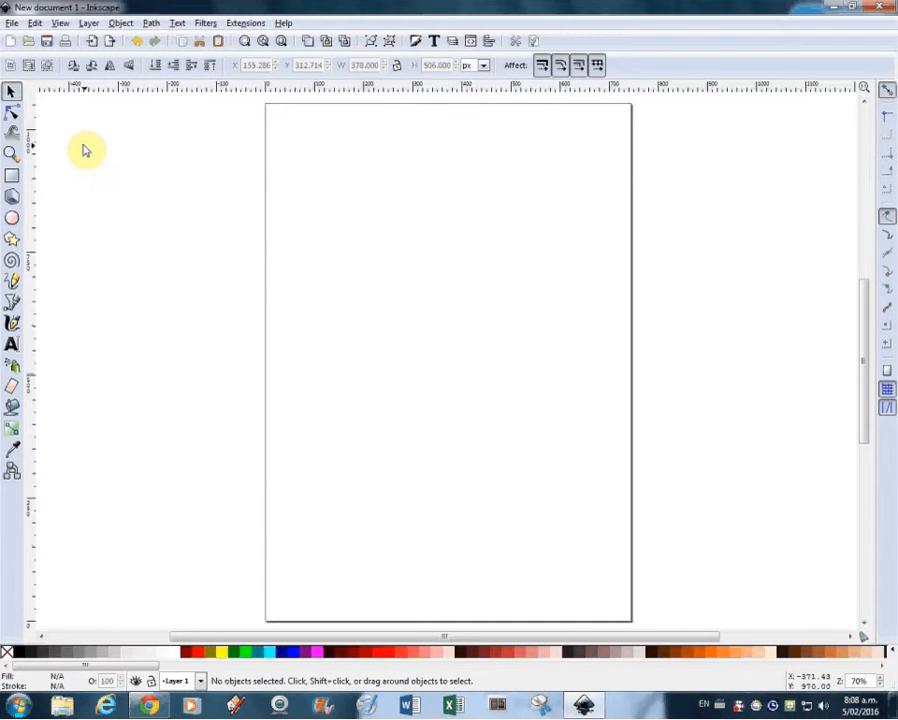
Import Danny_Tiki_Snip2.JPG from the Desktop as an embedded image and place it near the middle of the page.
click(12, 23)
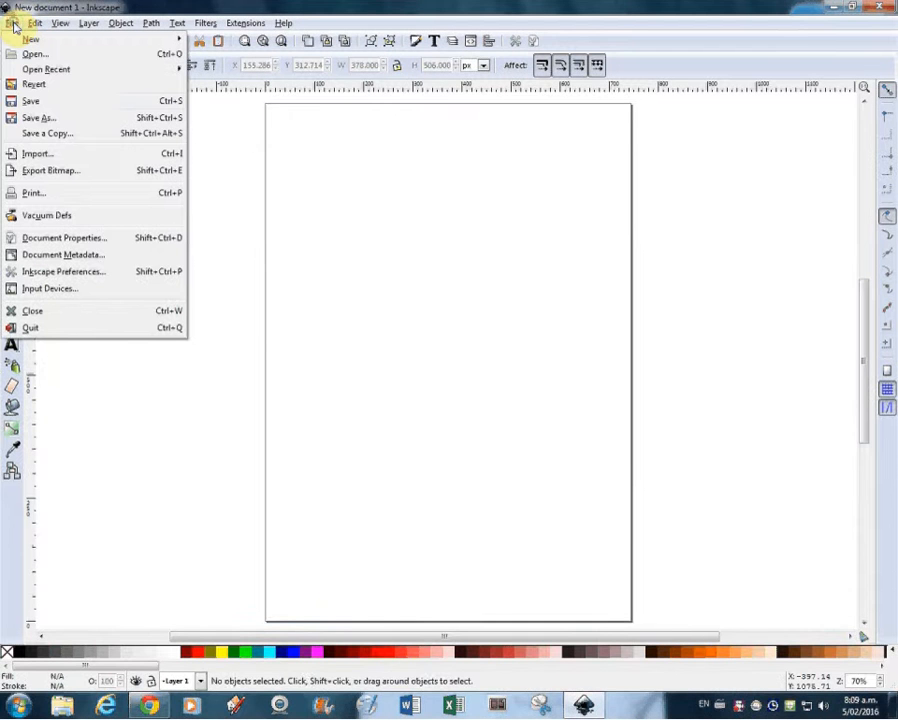
click(33, 156)
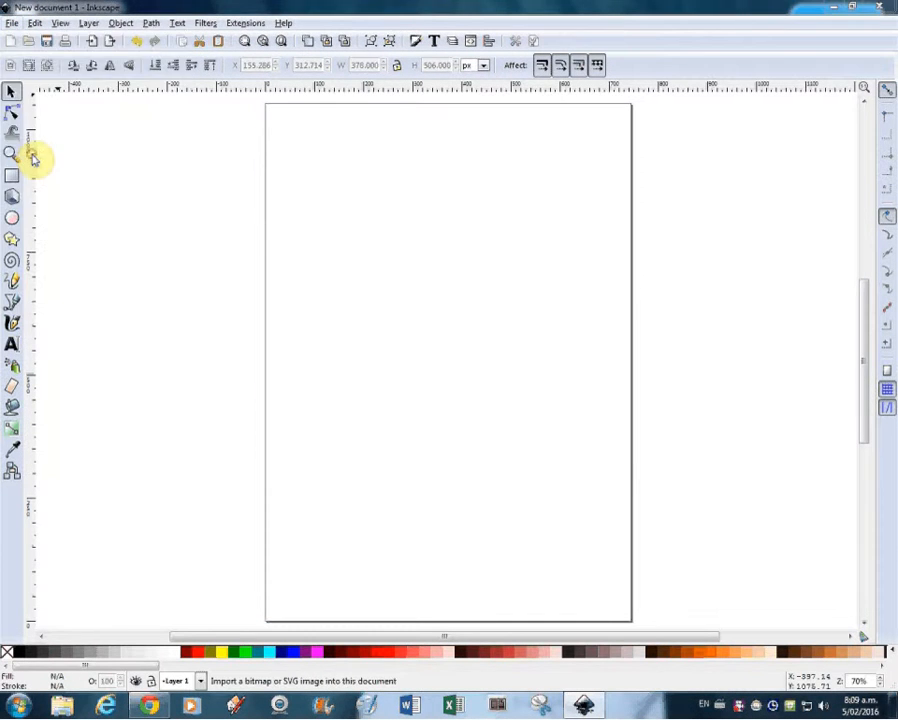
drag(204, 32, 292, 140)
drag(366, 232, 368, 254)
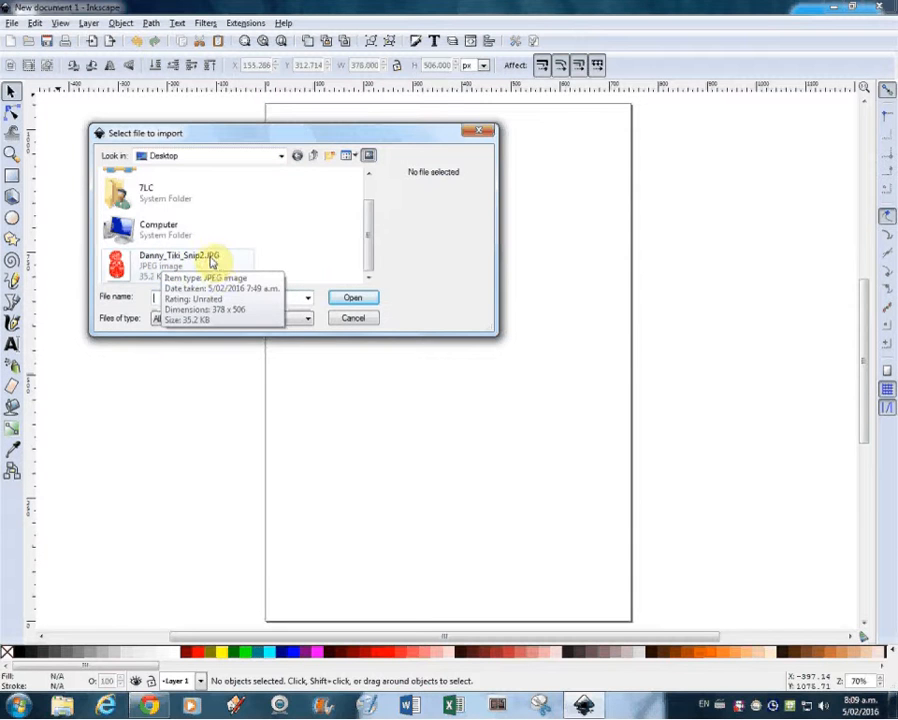
click(216, 256)
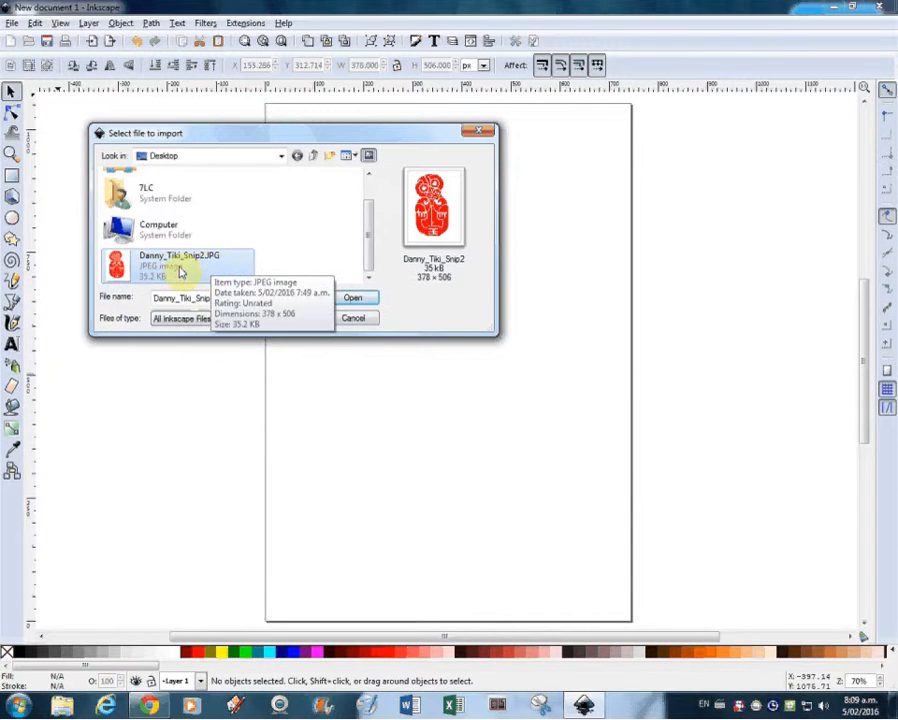
click(354, 300)
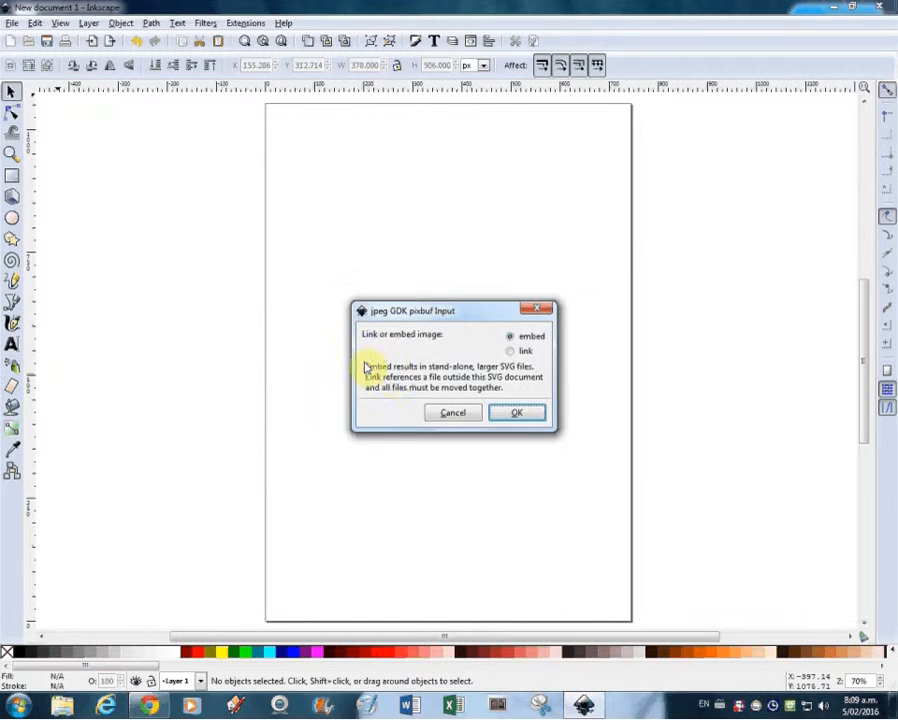
click(518, 417)
drag(532, 458, 447, 369)
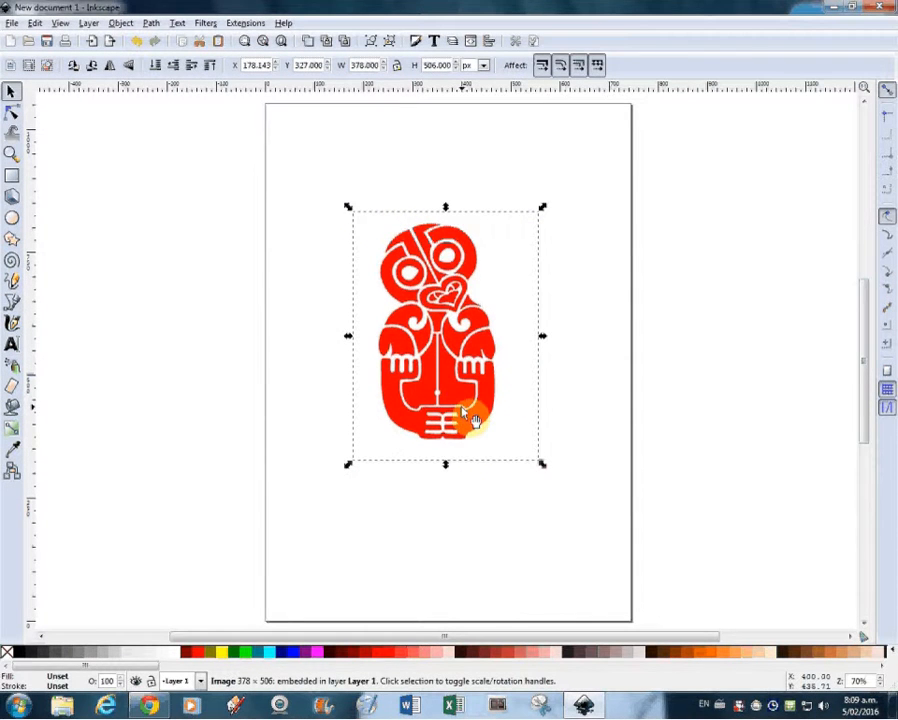
Draw a cyan rectangle about 513 by 604 px around the tiki image and lower it to the bottom of the stack.
click(12, 176)
drag(318, 190, 574, 488)
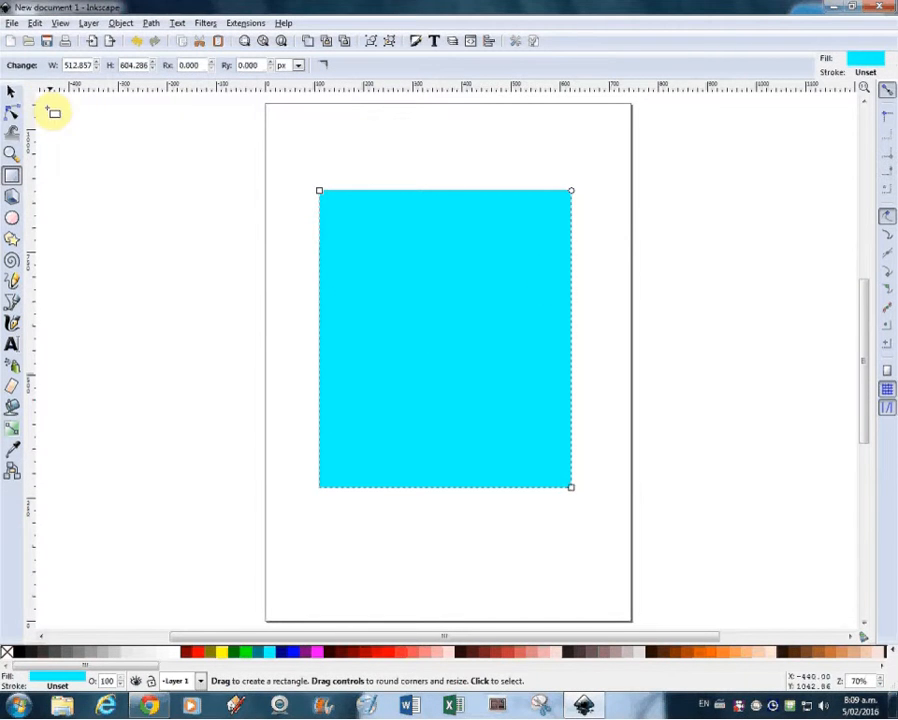
click(12, 94)
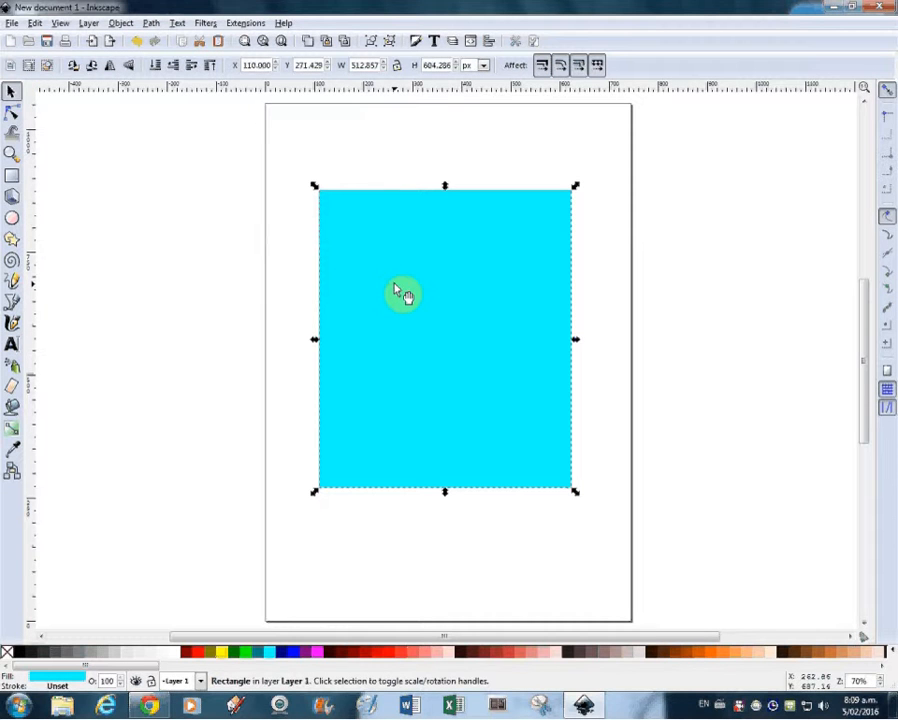
click(154, 66)
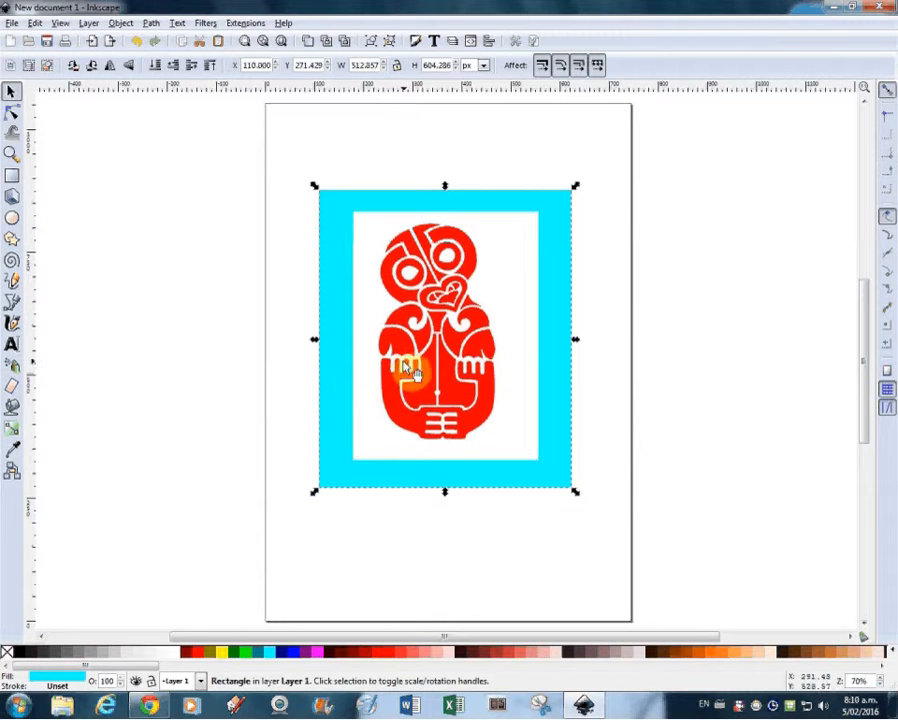
Examine the edges around the tiki's hand in the imported image up close.
scroll(410, 375, up, 4)
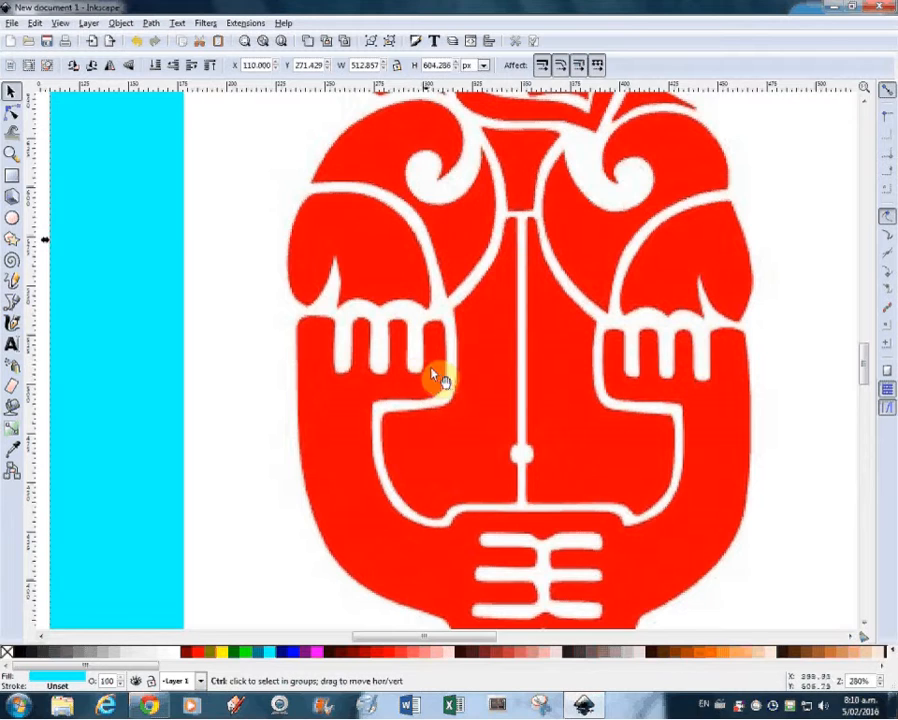
scroll(448, 374, up, 2)
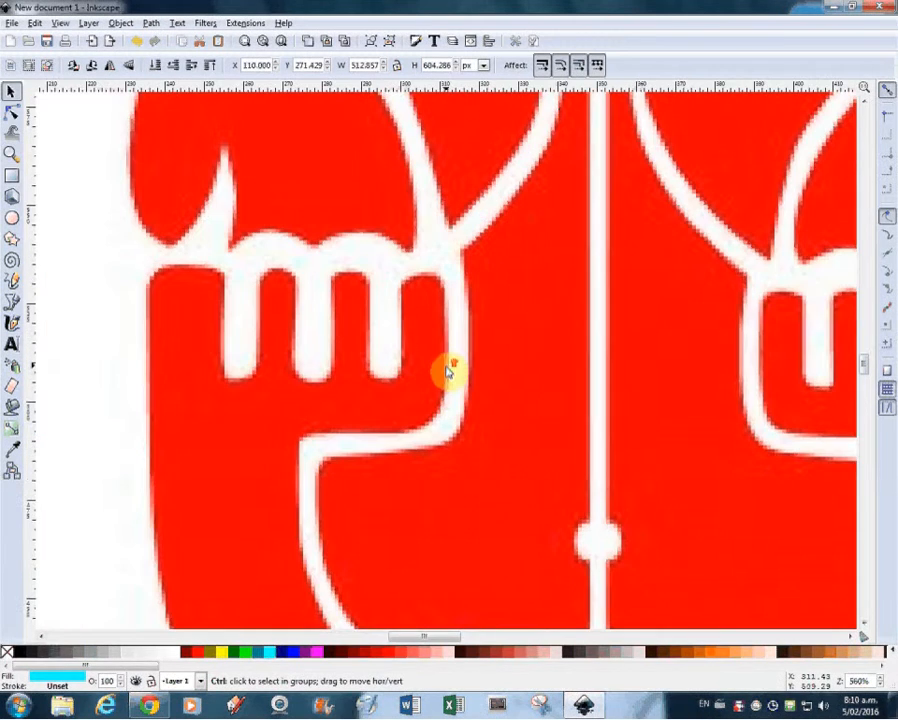
scroll(444, 345, up, 4)
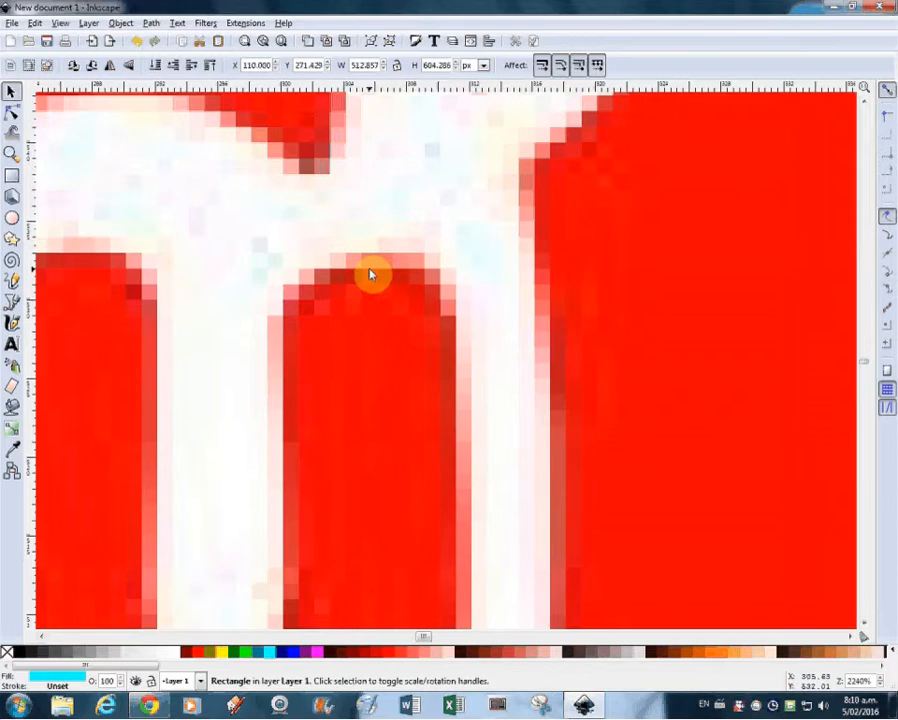
scroll(370, 274, down, 5)
scroll(370, 274, down, 1)
scroll(370, 274, up, 1)
scroll(370, 274, down, 1)
scroll(370, 280, down, 4)
click(362, 309)
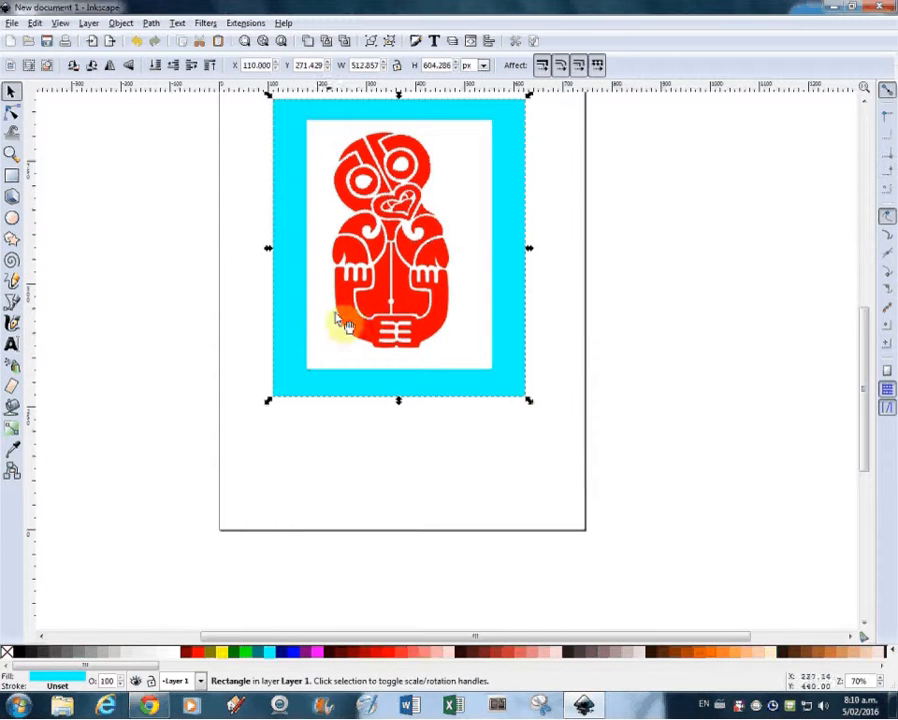
click(246, 312)
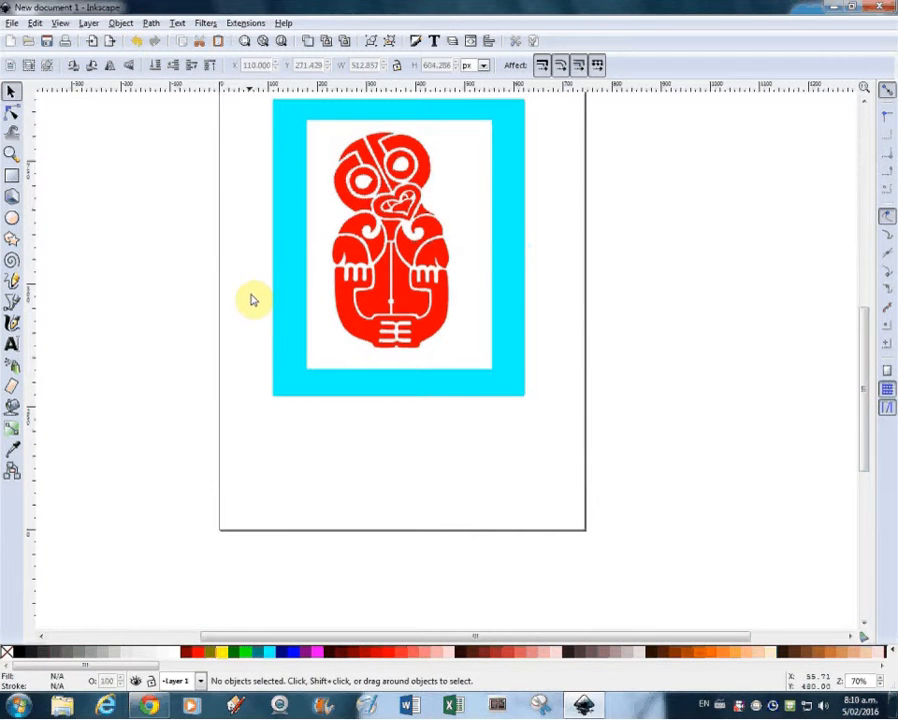
Trace the tiki image into a vector path using a single-scan brightness cutoff with threshold 0.450.
click(398, 280)
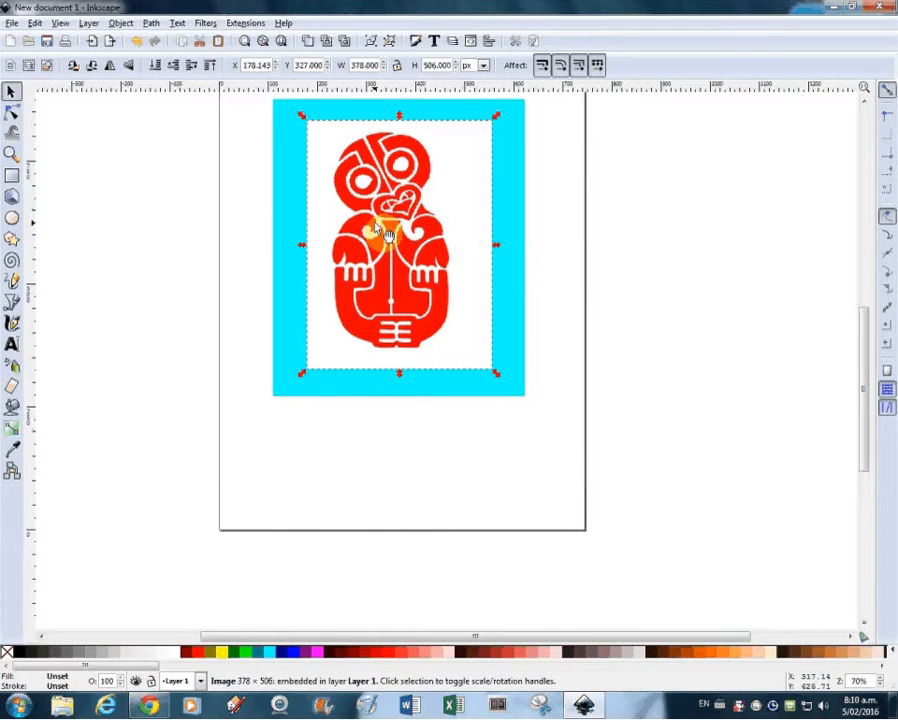
scroll(385, 232, up, 4)
scroll(378, 230, up, 2)
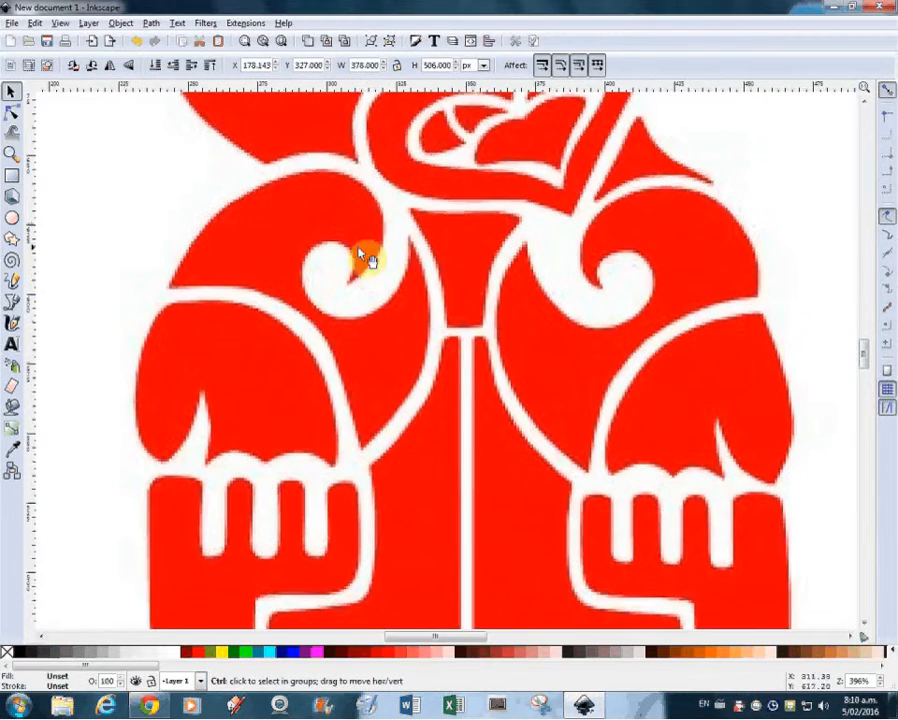
scroll(395, 268, up, 2)
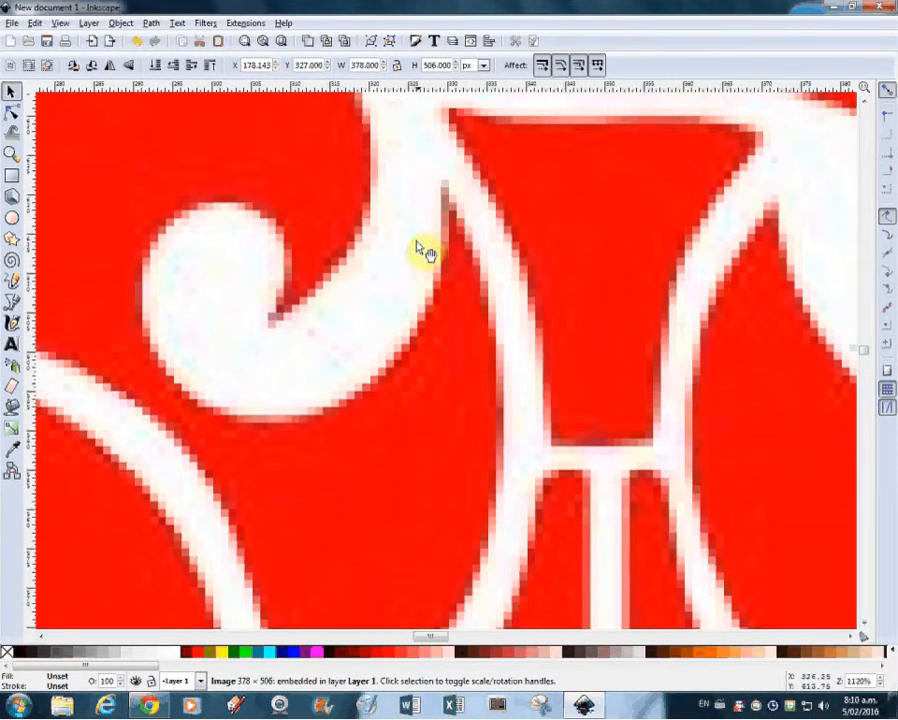
click(151, 23)
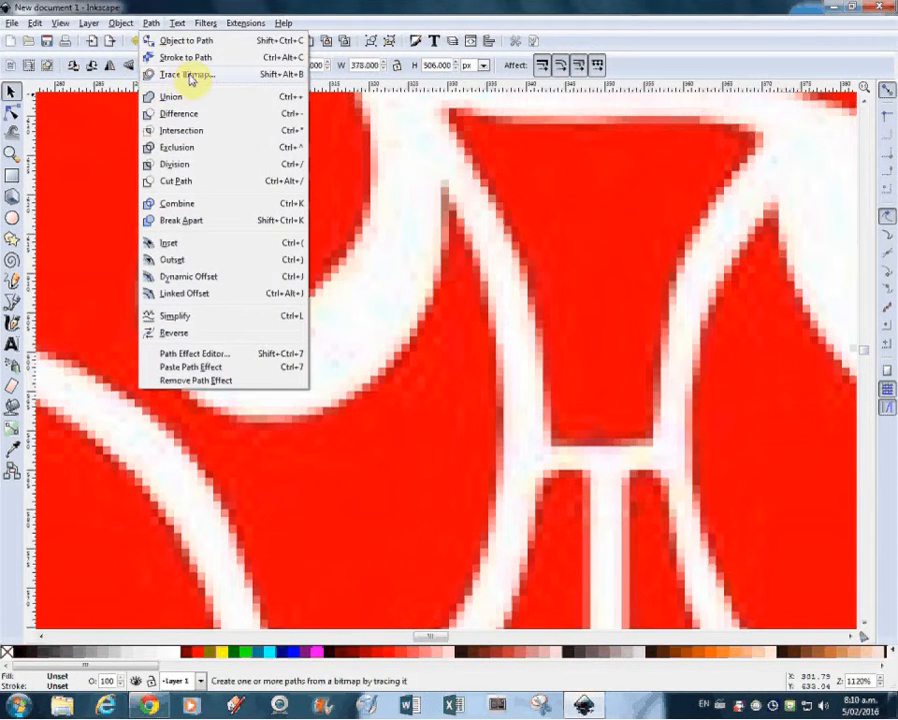
click(190, 77)
mouse_move(642, 142)
mouse_down()
mouse_move(541, 150)
mouse_move(543, 139)
mouse_up()
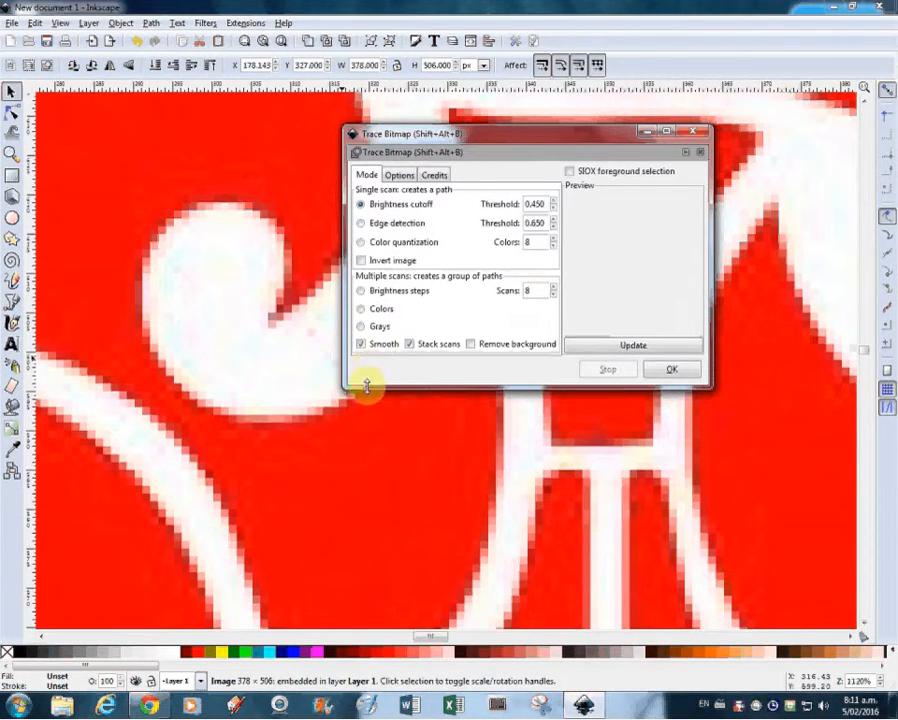
click(670, 378)
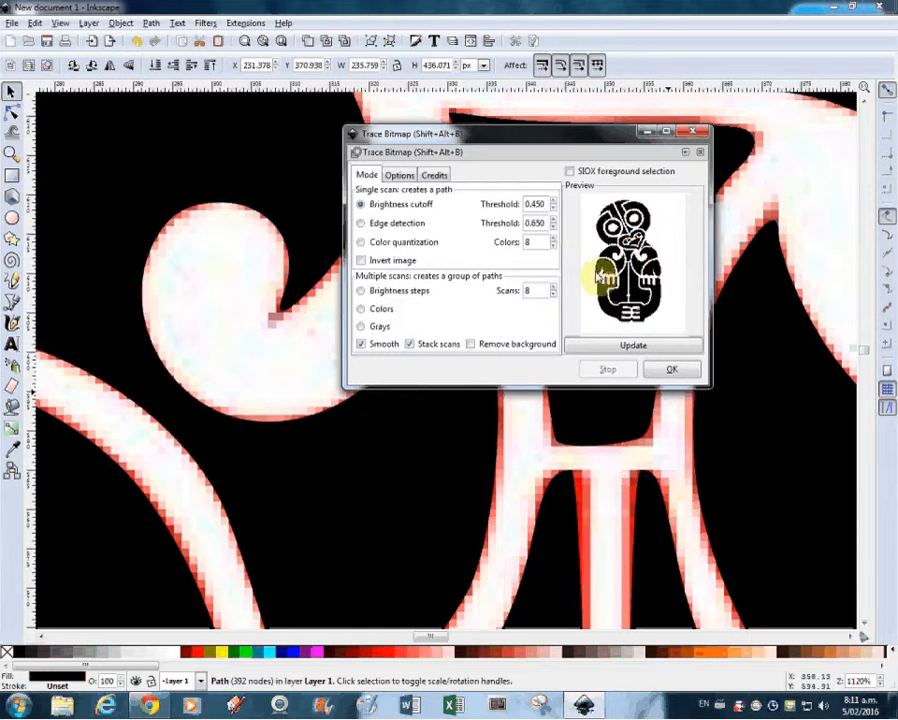
click(692, 131)
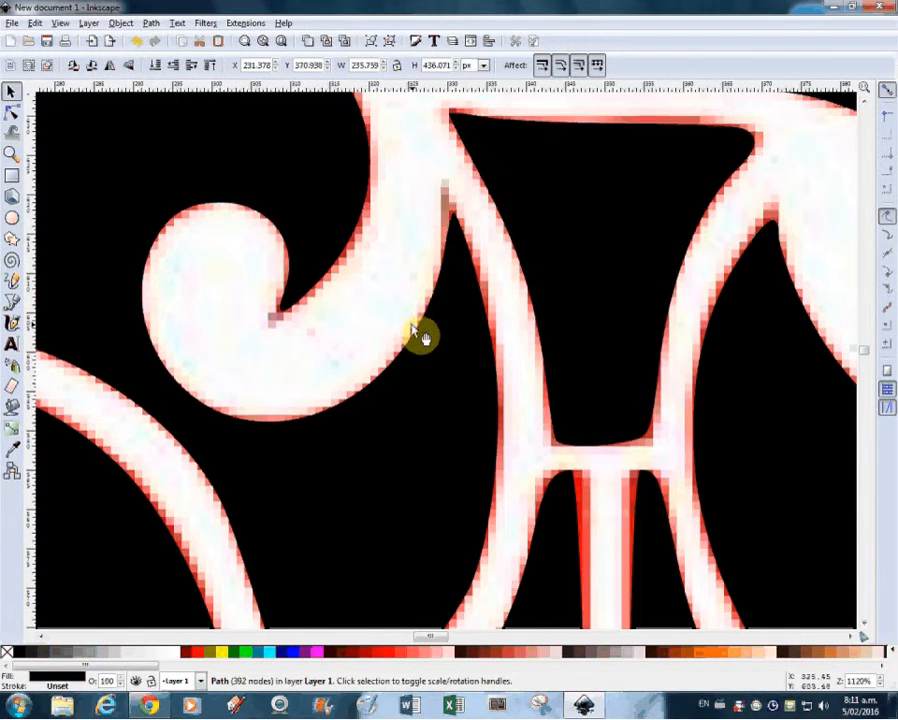
Move the traced black tiki path off the original image so it sits to the right of the red figure.
scroll(426, 320, down, 3)
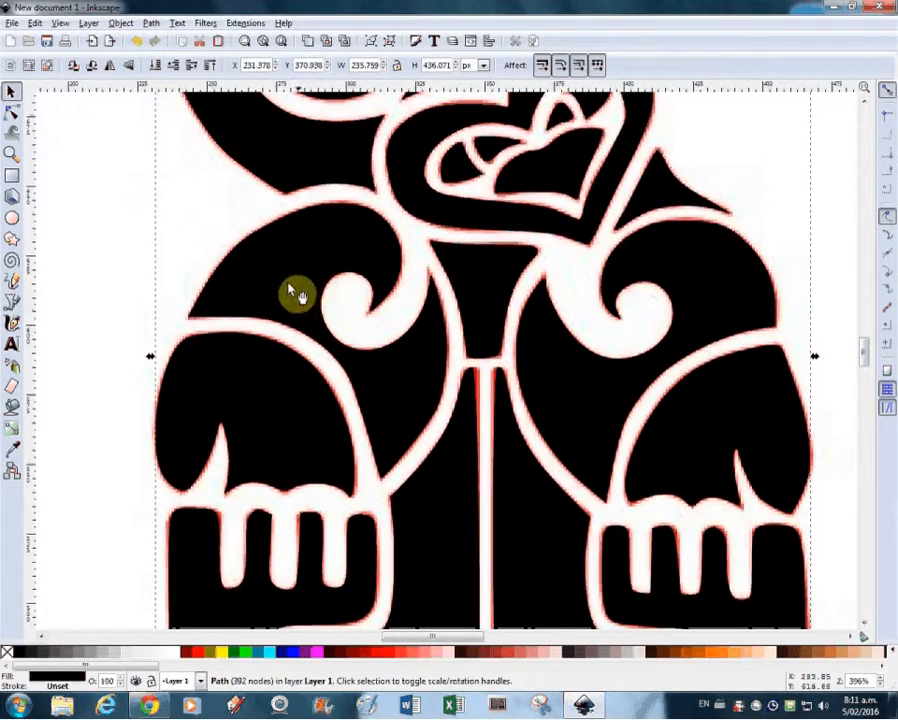
mouse_move(304, 294)
mouse_down()
mouse_move(340, 296)
mouse_move(355, 285)
mouse_move(372, 292)
mouse_move(352, 297)
mouse_up()
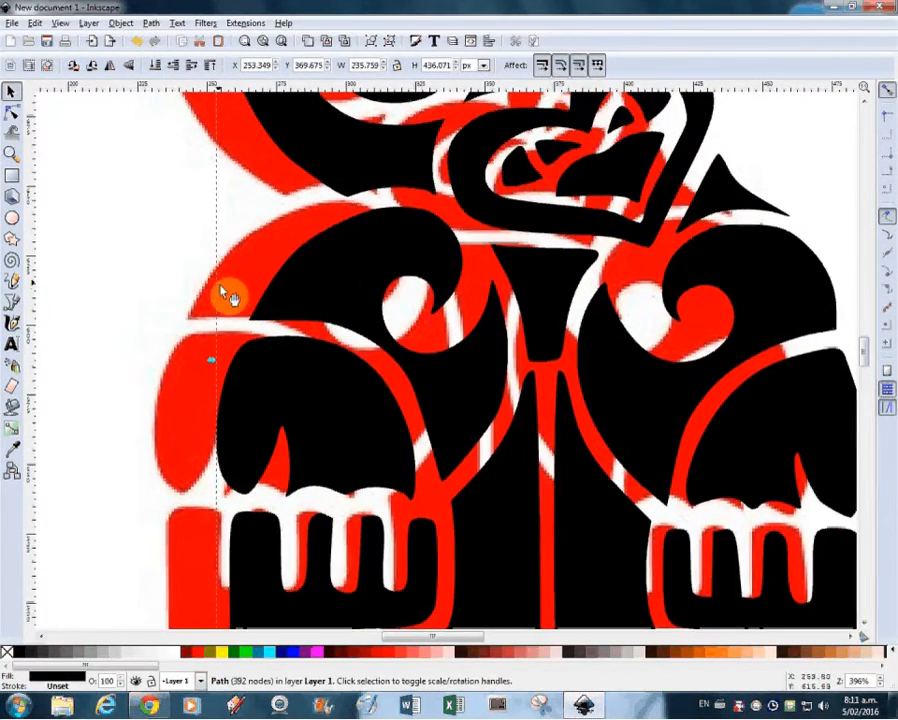
scroll(228, 292, up, 3)
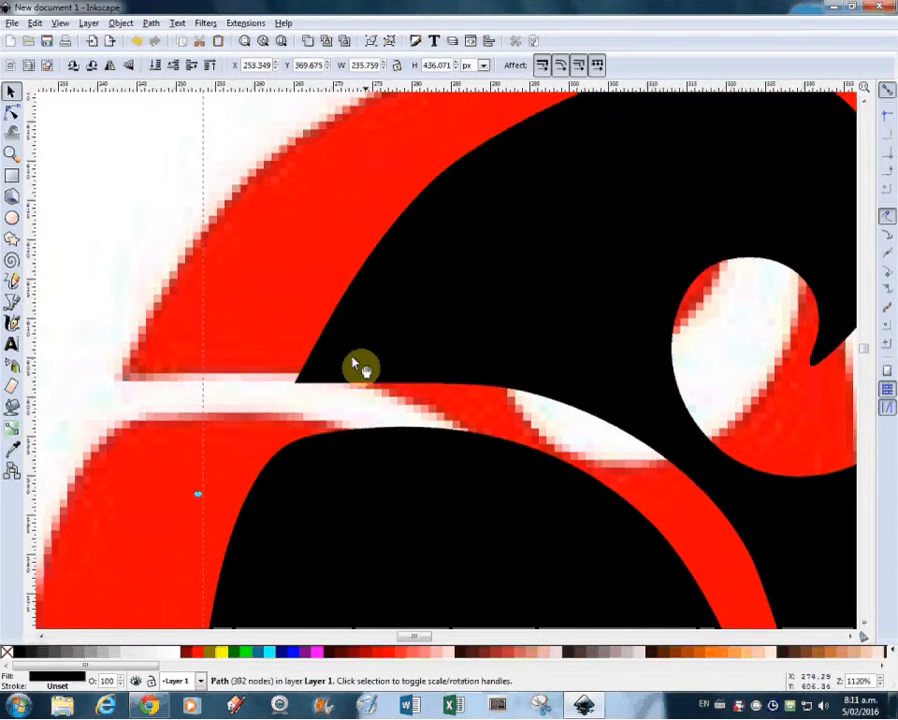
scroll(400, 355, down, 4)
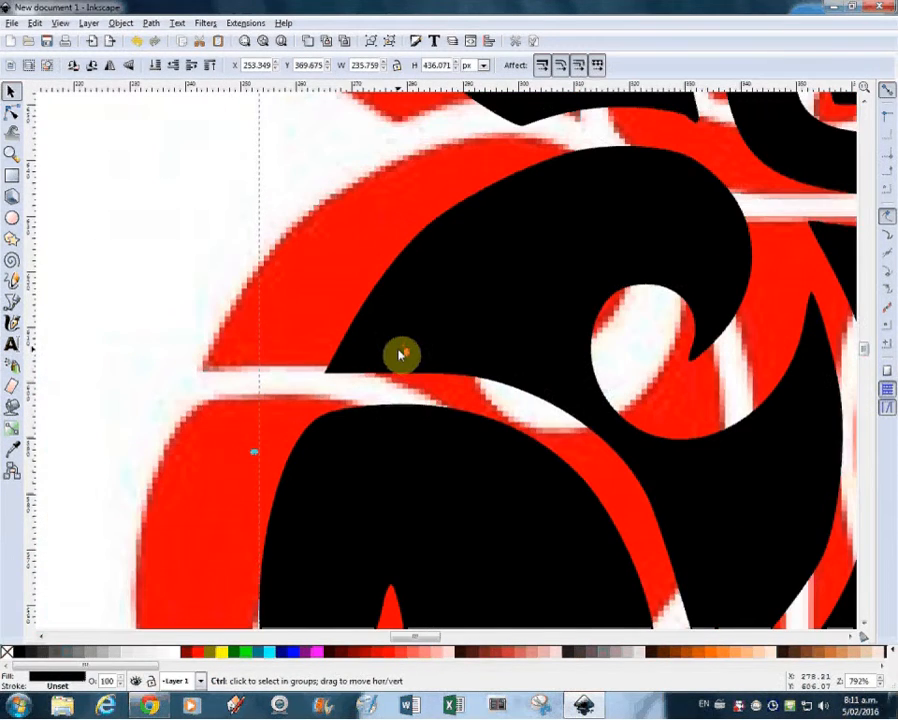
scroll(400, 355, down, 4)
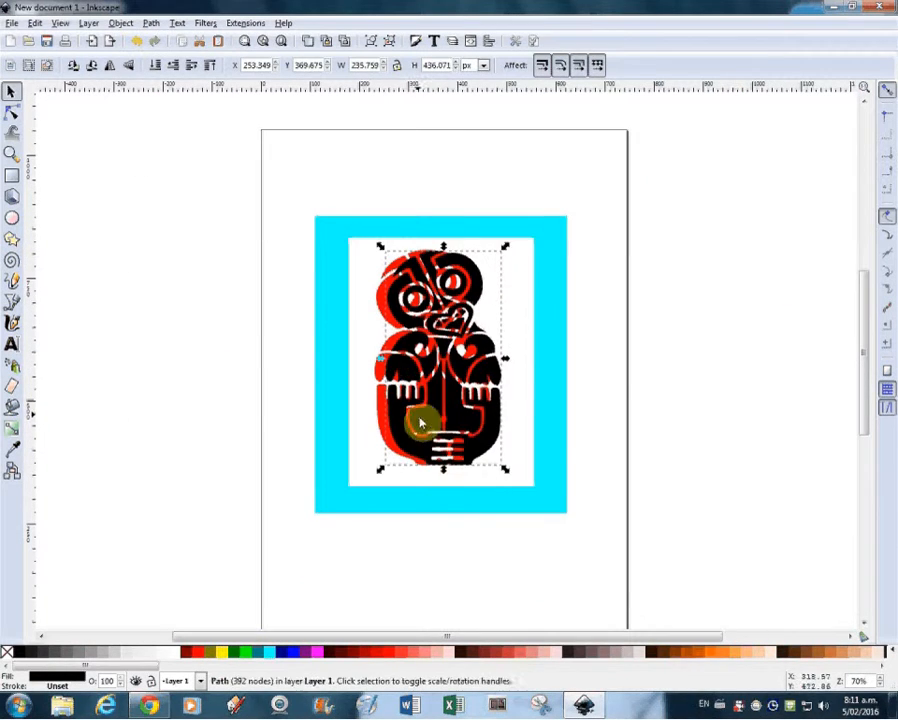
drag(465, 416, 578, 416)
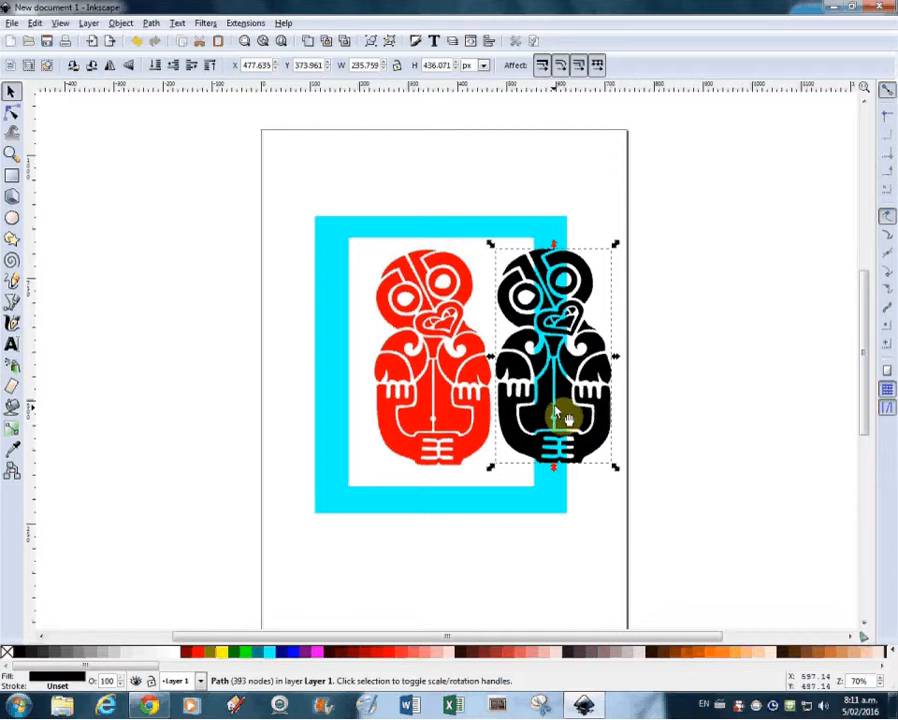
Delete the original red tiki image and move the traced path back over the middle of the cyan rectangle.
click(405, 345)
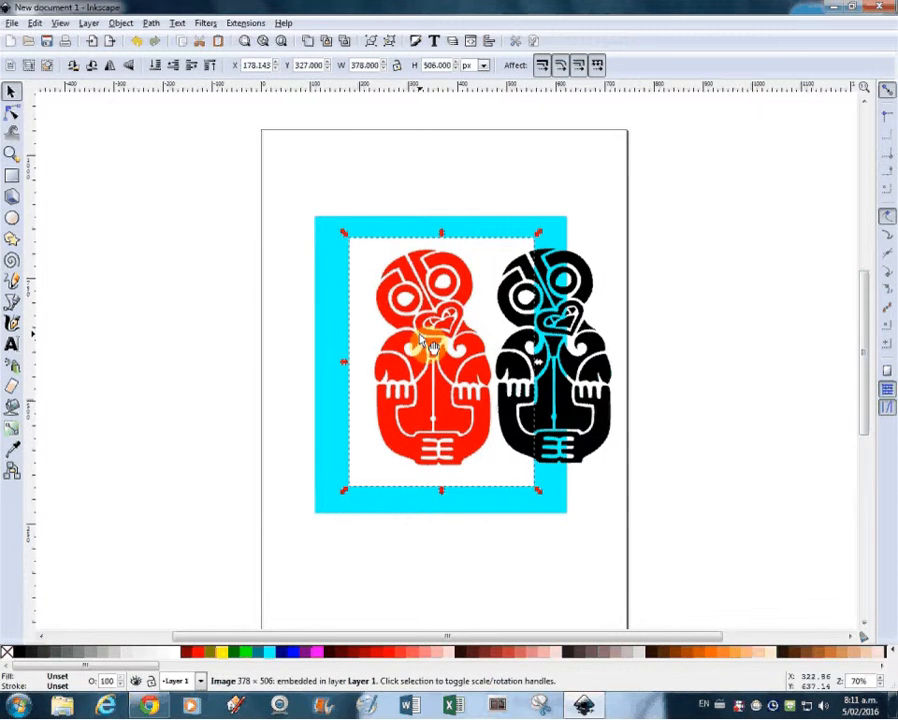
key(Delete)
drag(548, 414, 430, 414)
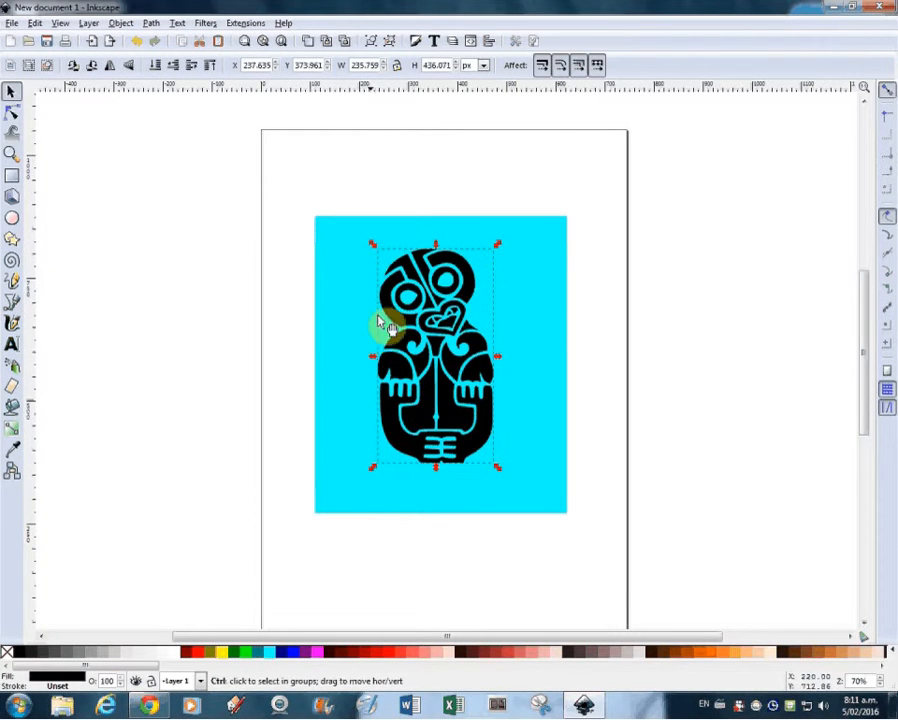
Delete the traced black tiki path from the cyan rectangle.
scroll(390, 338, up, 3)
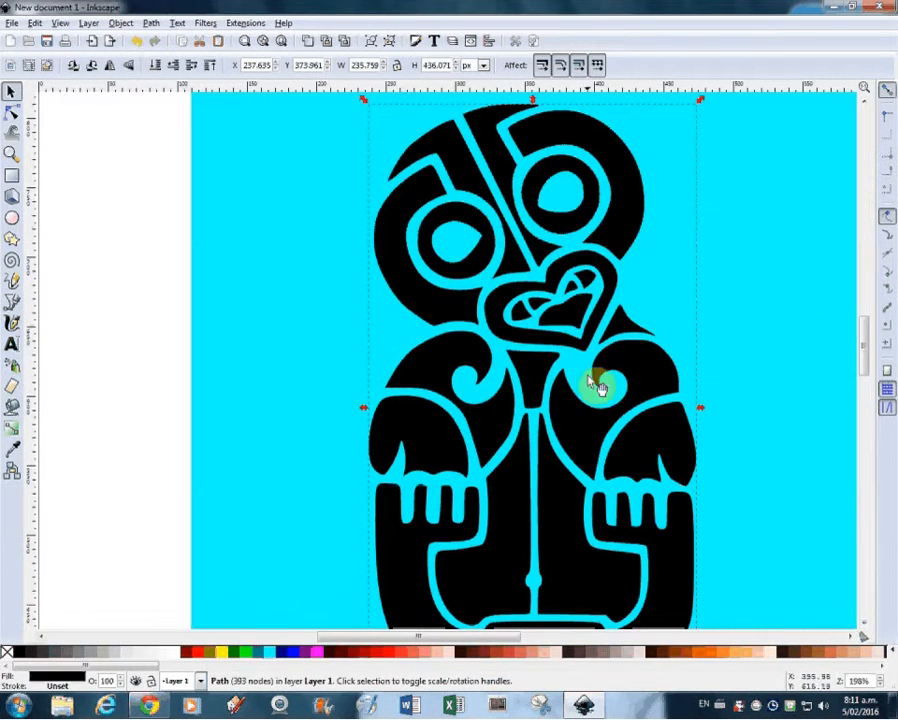
scroll(529, 378, down, 2)
scroll(523, 378, down, 3)
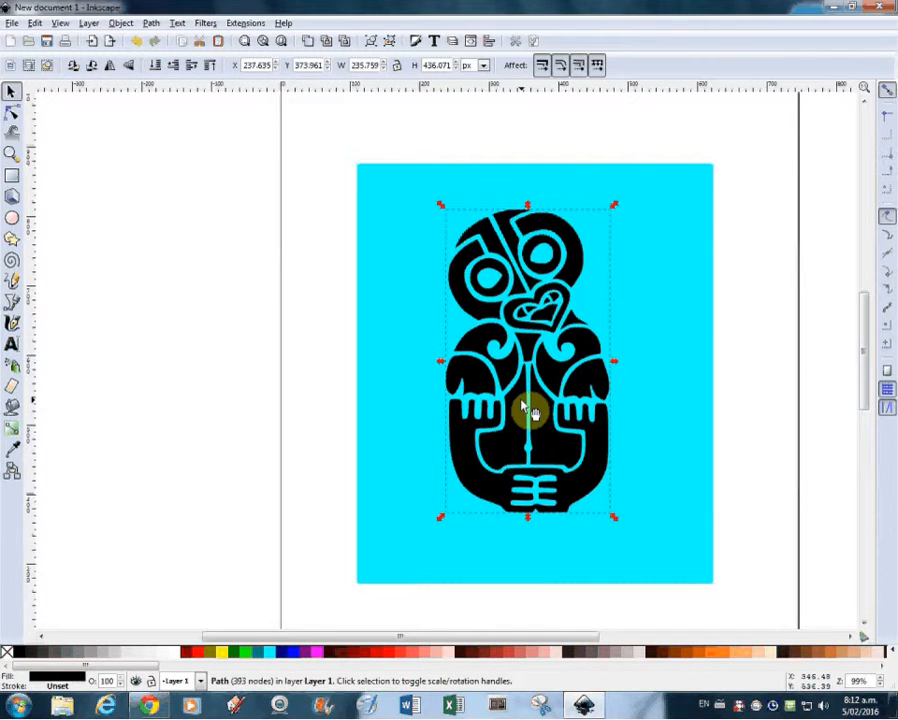
click(522, 404)
key(Delete)
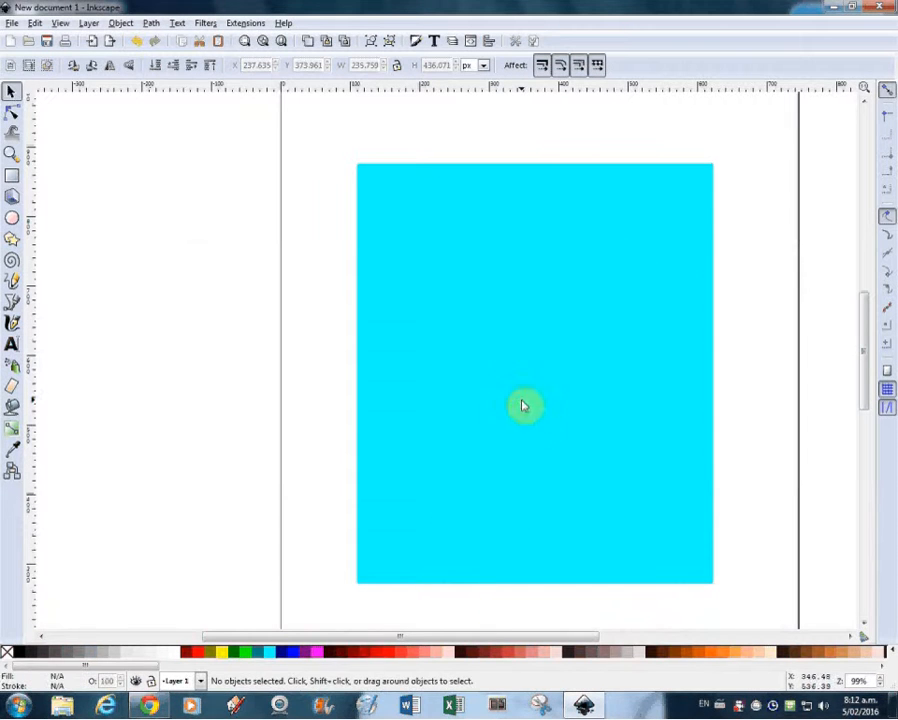
Import the JPEG tiki picture again as an embedded image and place it over the middle of the cyan rectangle.
click(13, 23)
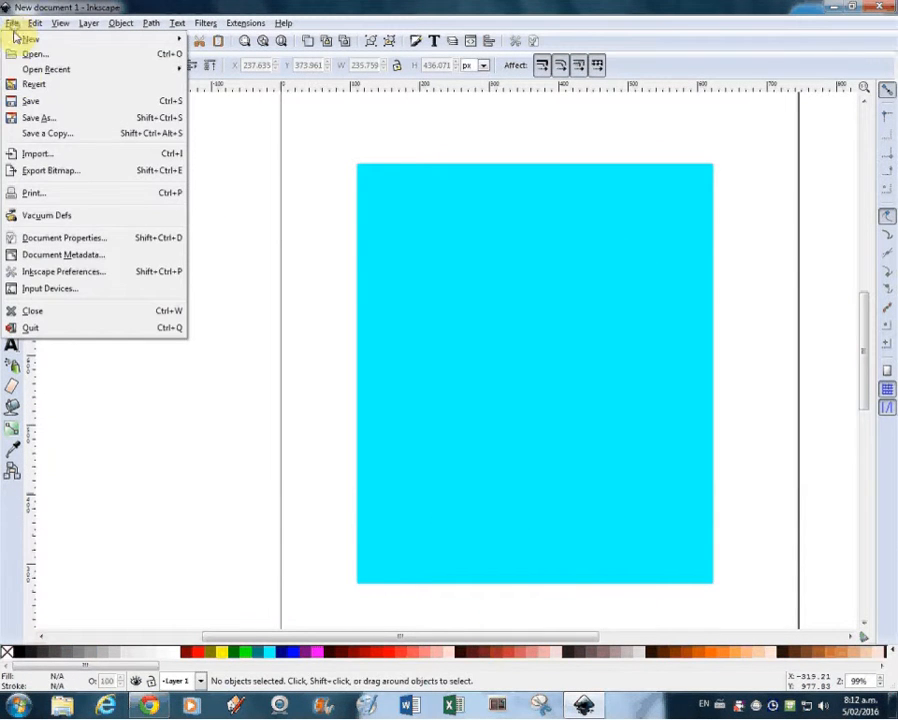
click(34, 153)
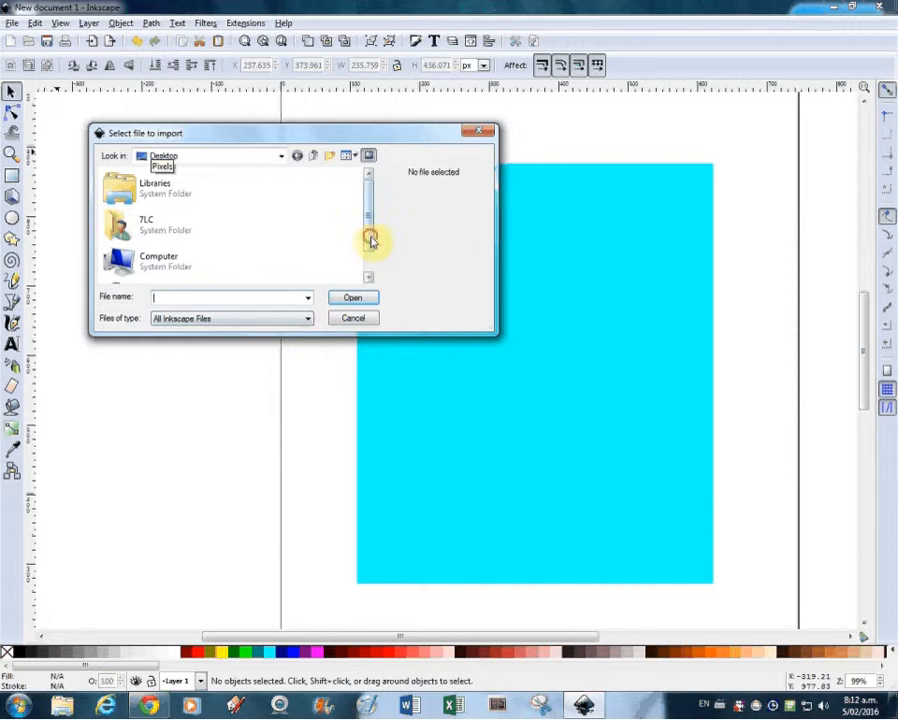
scroll(371, 241, down, 1)
click(205, 264)
click(355, 300)
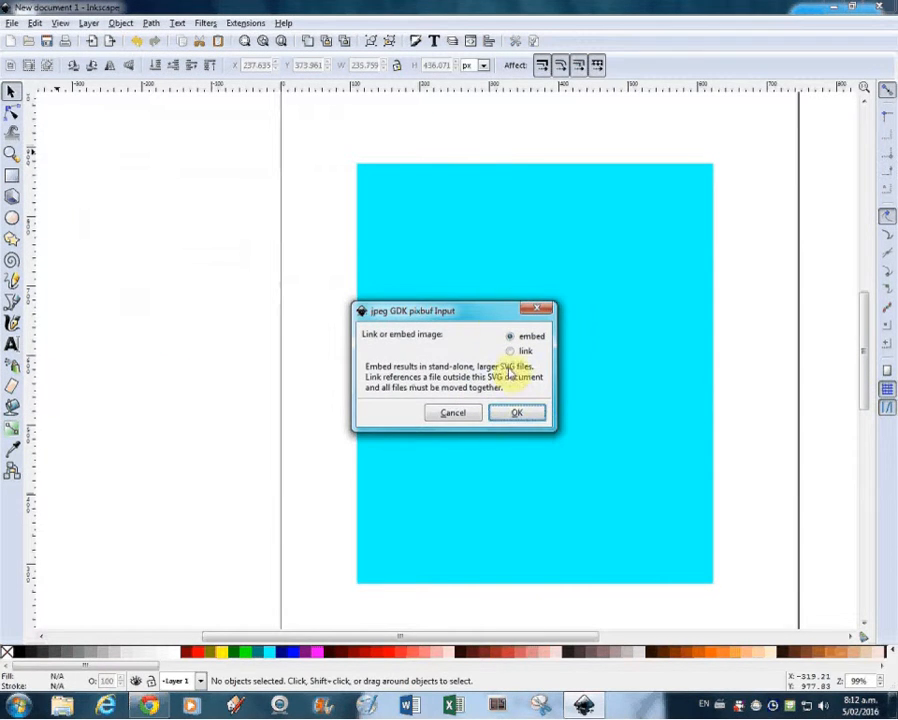
click(512, 414)
drag(508, 420, 550, 389)
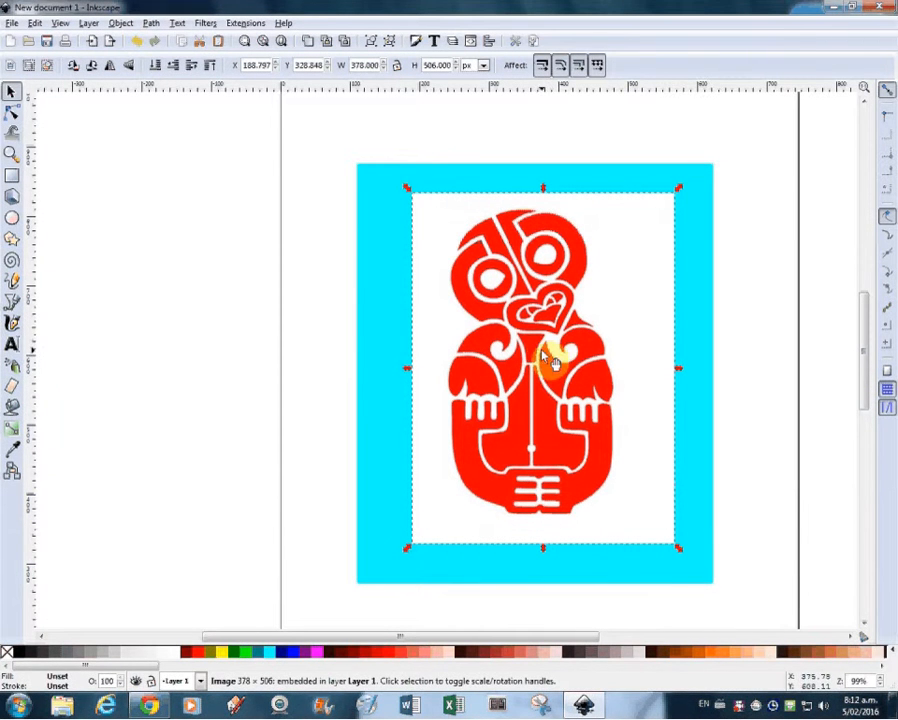
Trace the embedded tiki image into a path with Trace Bitmap, using single-scan brightness cutoff at threshold 0.450.
click(151, 23)
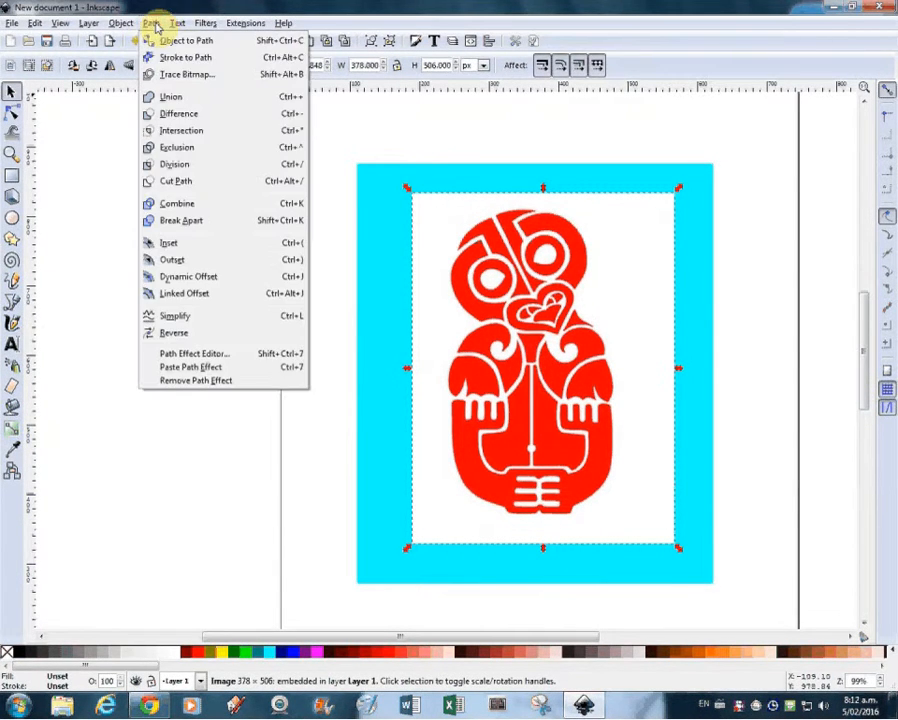
click(172, 74)
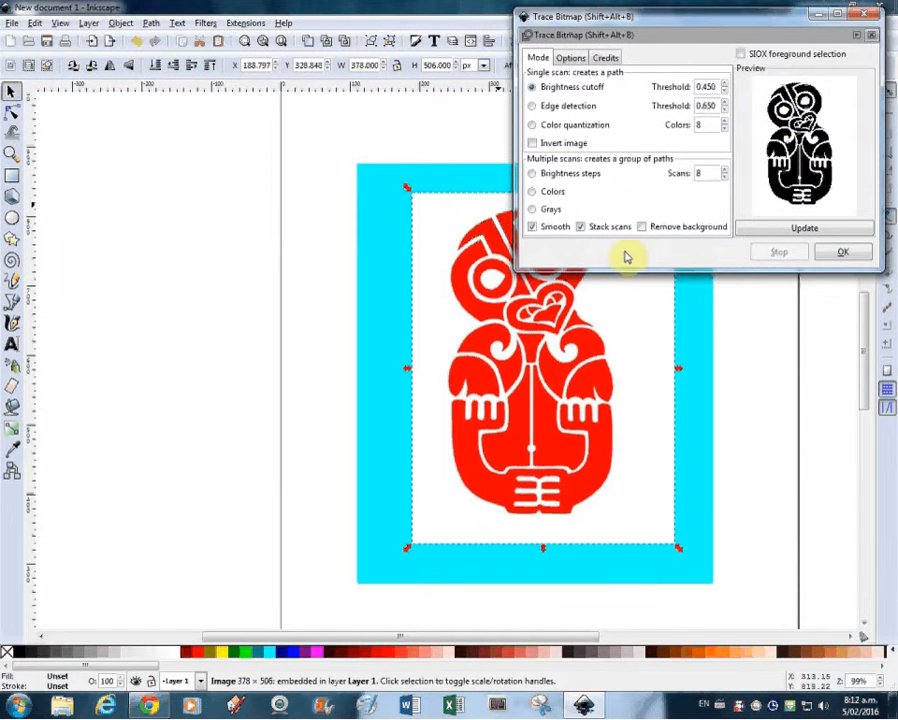
click(846, 254)
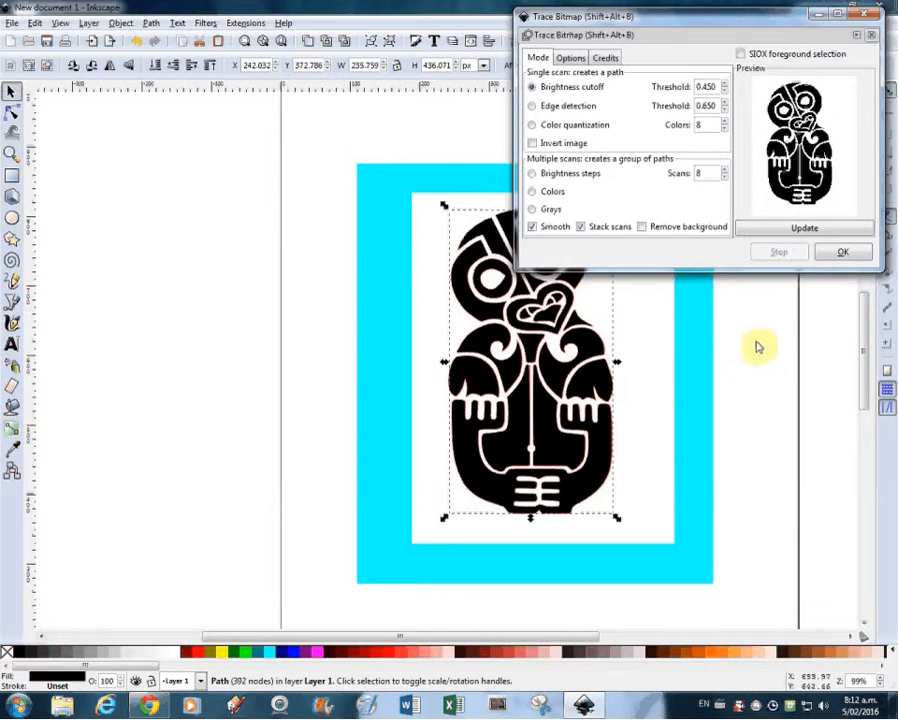
click(866, 17)
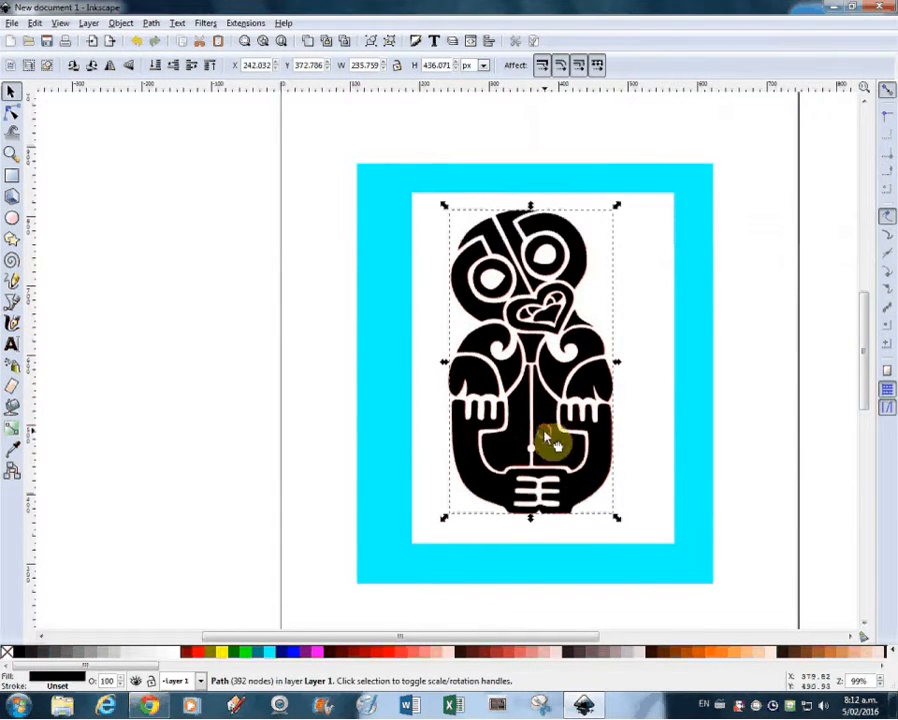
Separate and delete the original red tiki image, and place the traced black path over the middle of the cyan rectangle.
drag(549, 440, 366, 436)
click(615, 458)
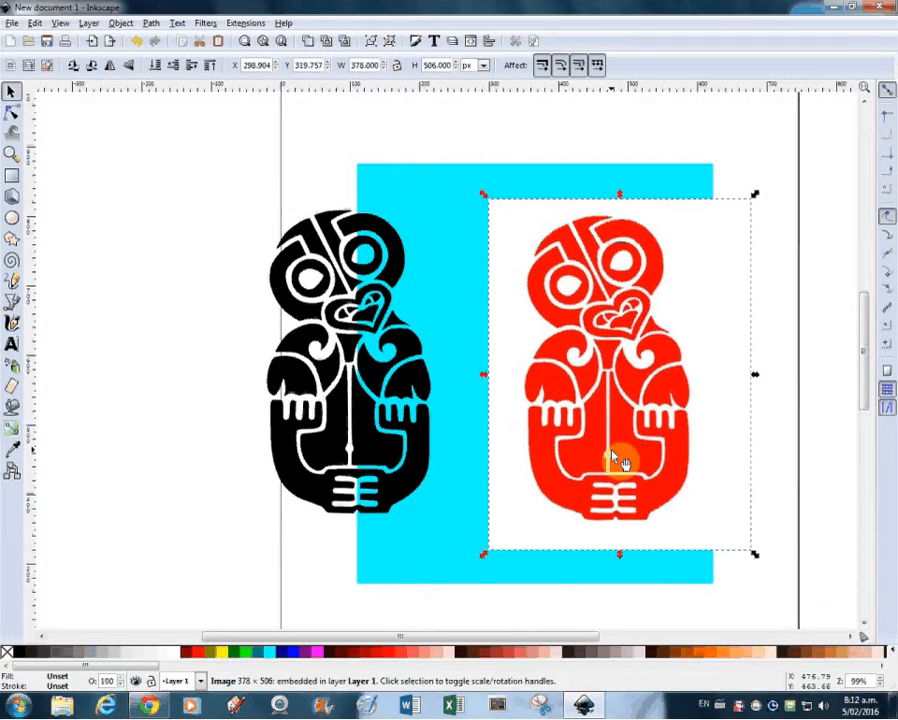
key(Delete)
drag(376, 440, 558, 440)
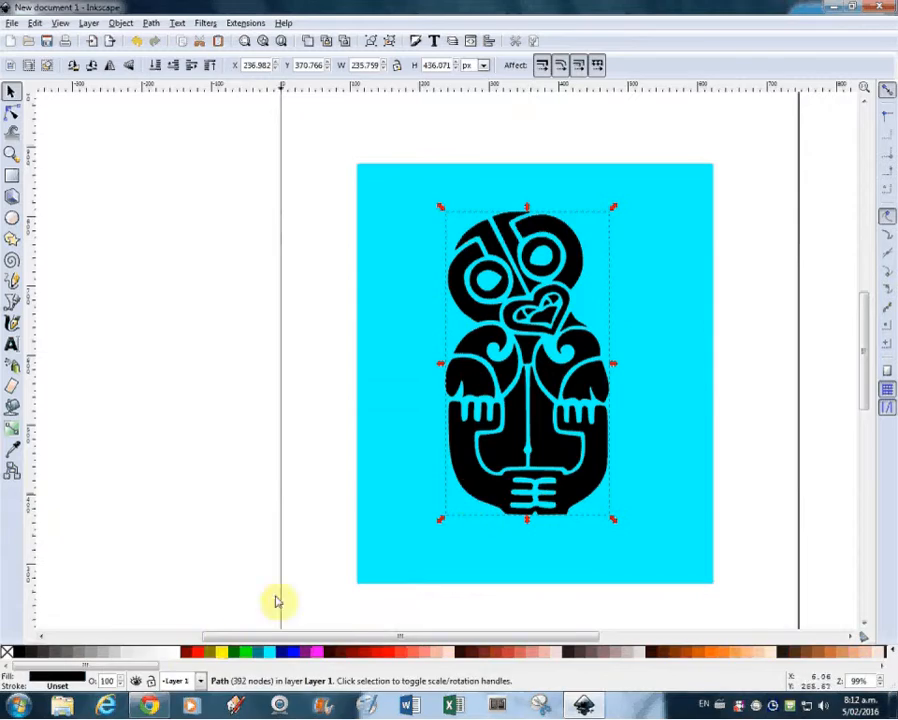
Switch to Chrome to examine the black-and-white Google image results for hei tiki, and return to Inkscape.
click(152, 706)
scroll(422, 258, up, 2)
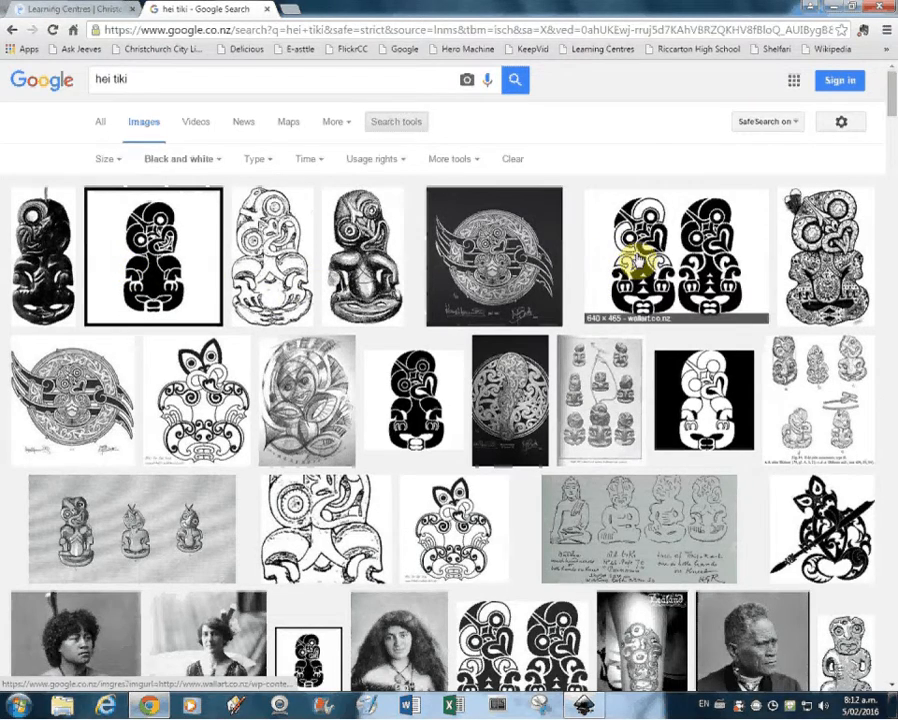
scroll(636, 262, down, 1)
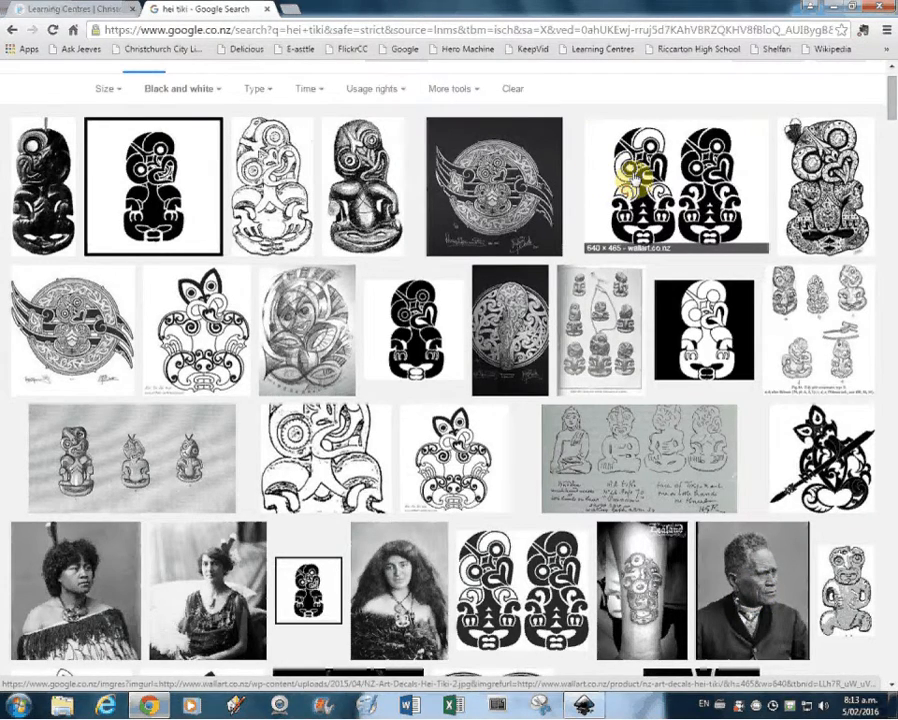
click(582, 706)
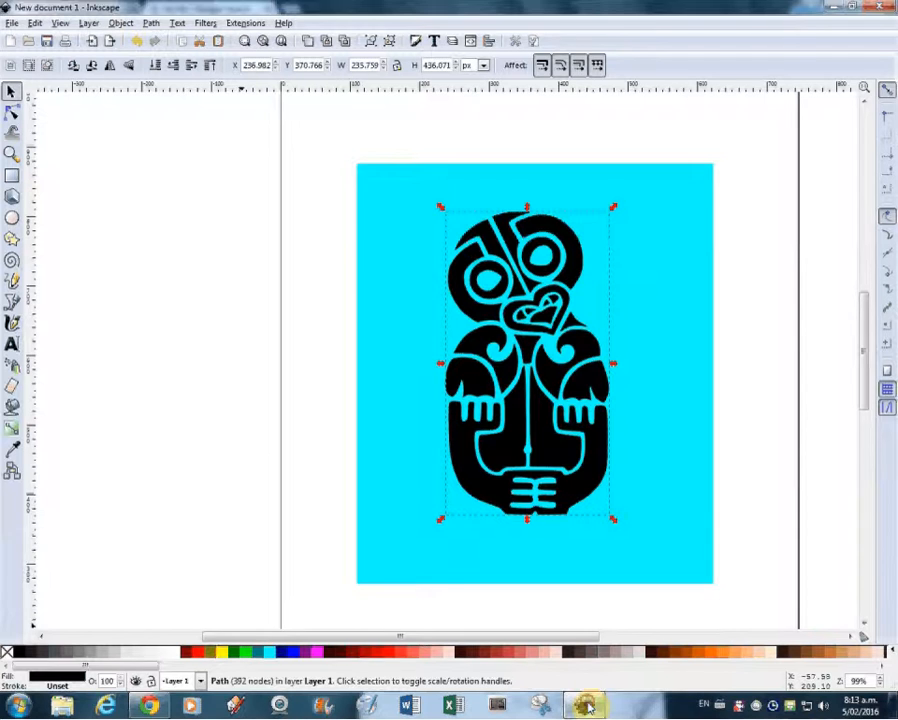